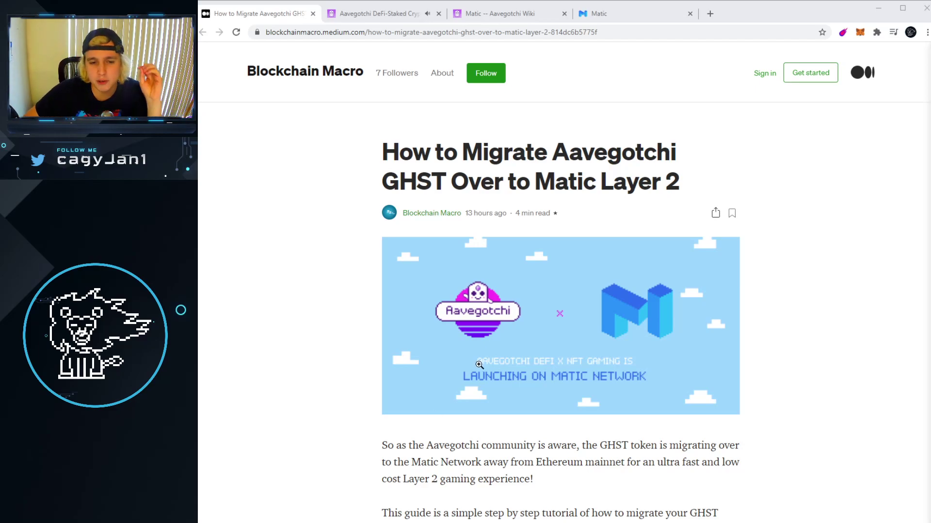
# Step: Scroll the Medium guide to Step 2 and open its aavegotchi.com/bridge link in a new tab
pyautogui.scroll(-5, 478, 367)
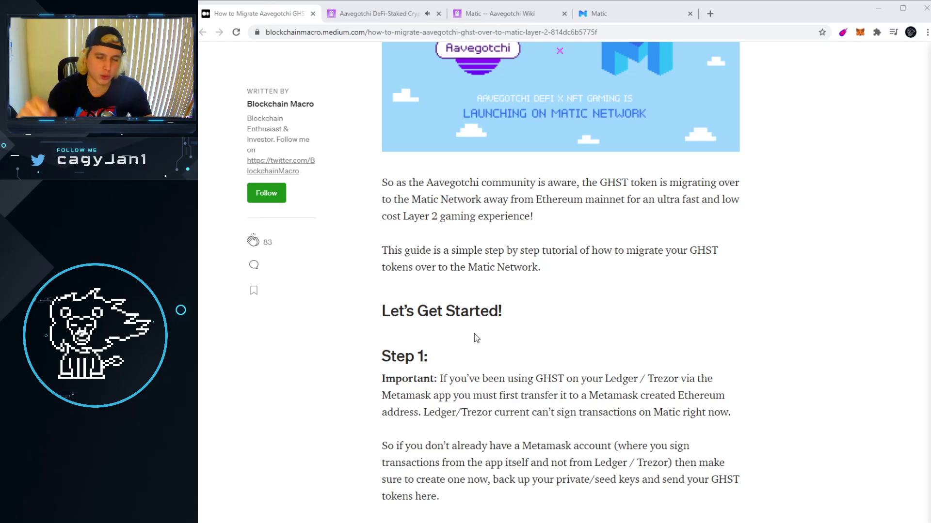
pyautogui.scroll(-6, 474, 334)
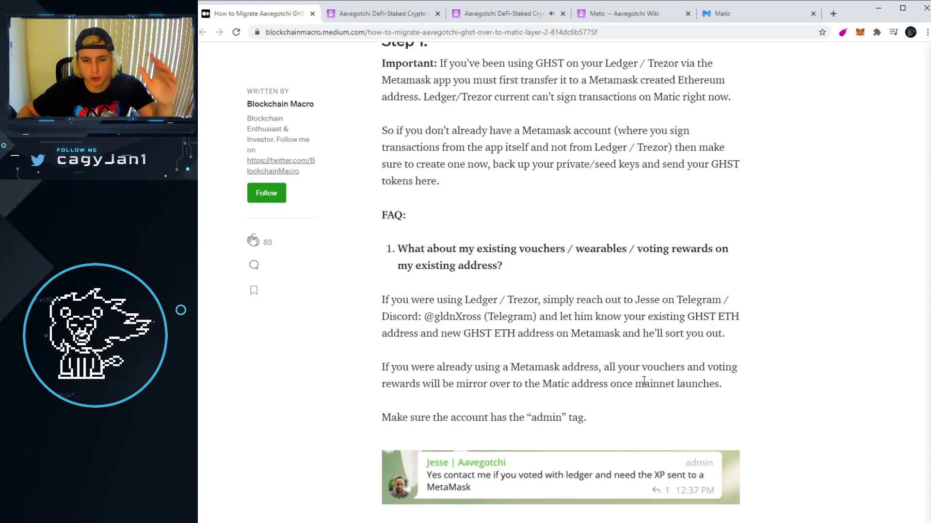
pyautogui.scroll(-8, 644, 381)
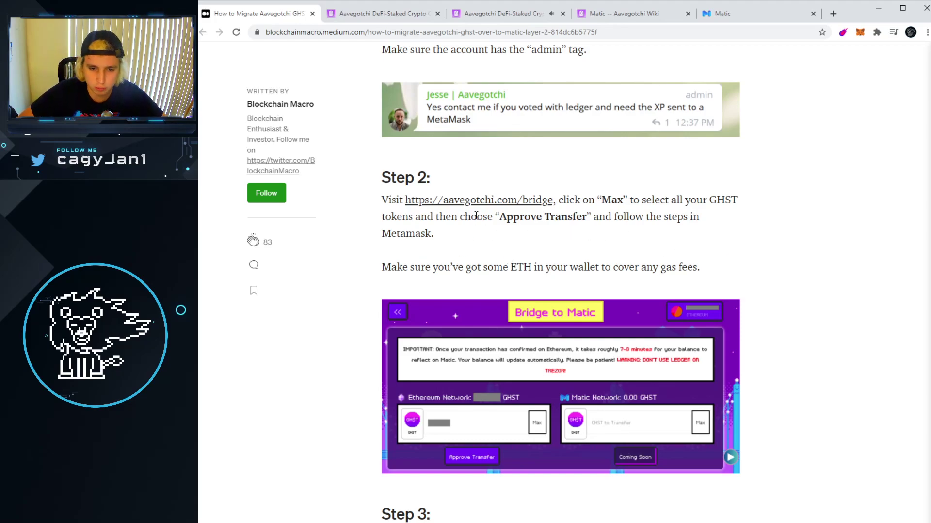
pyautogui.click(496, 203)
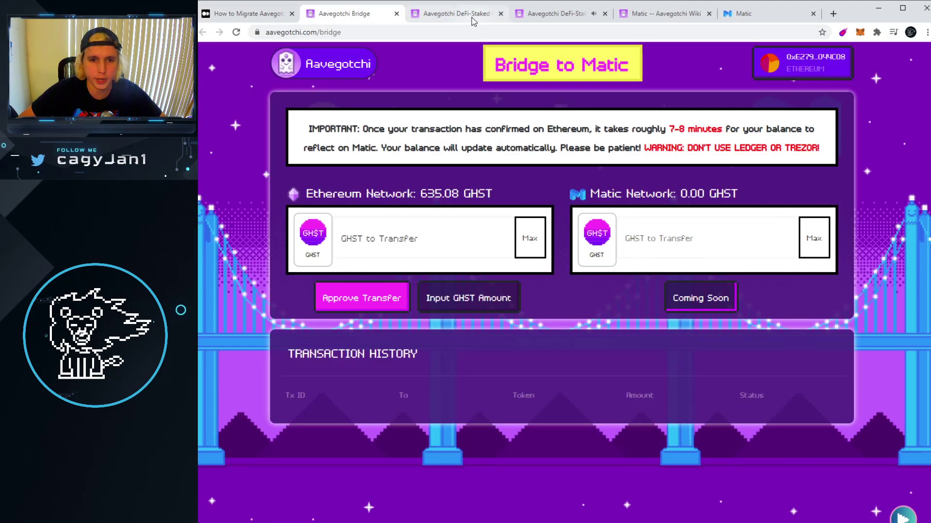
# Step: Reload aavegotchi.com, open Bridge GHST and fill in the full 635.08 GHST balance
pyautogui.click(472, 19)
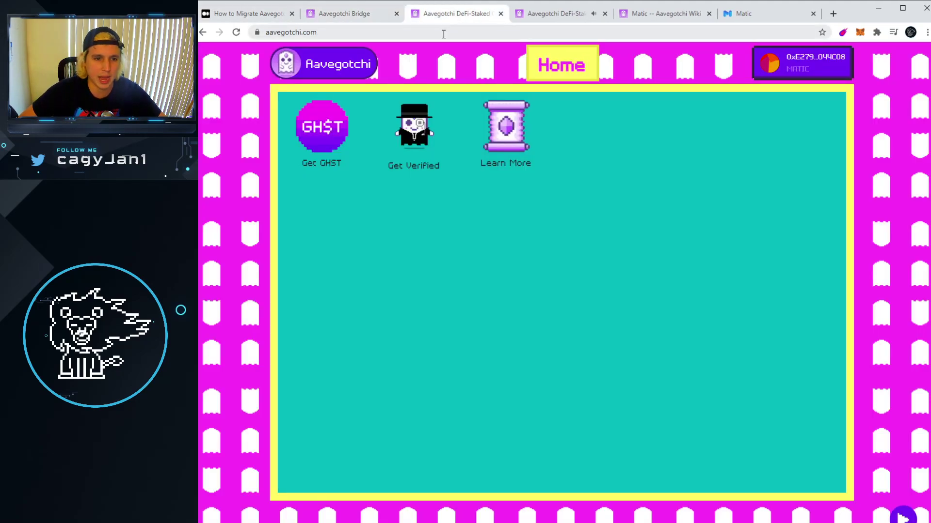
pyautogui.click(325, 33)
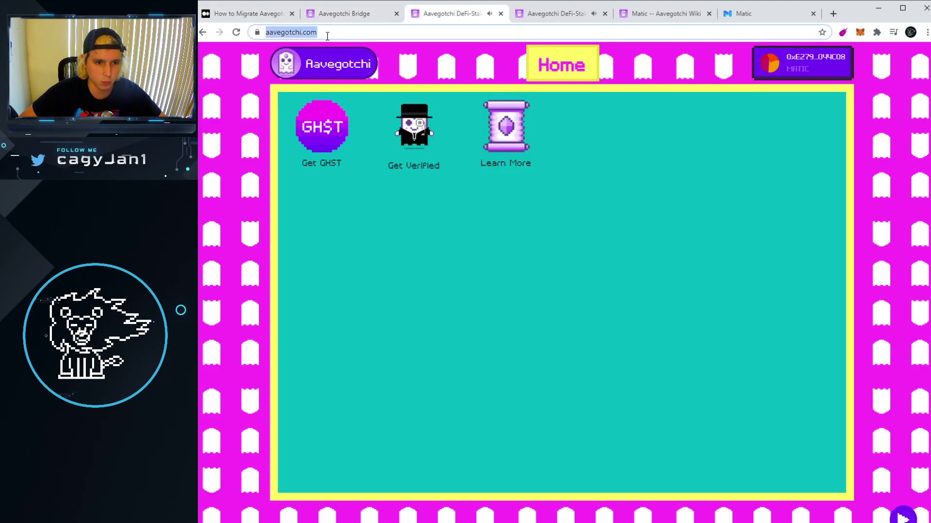
pyautogui.press('Return')
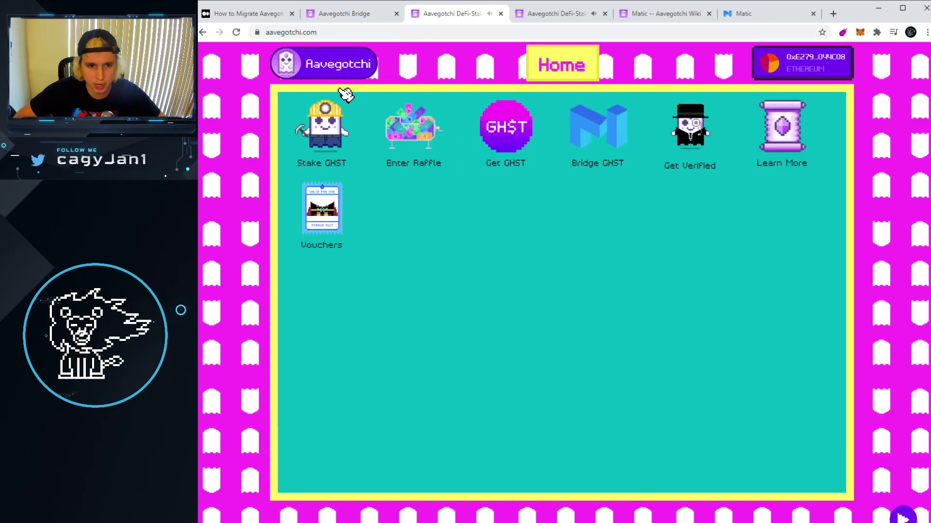
pyautogui.click(609, 133)
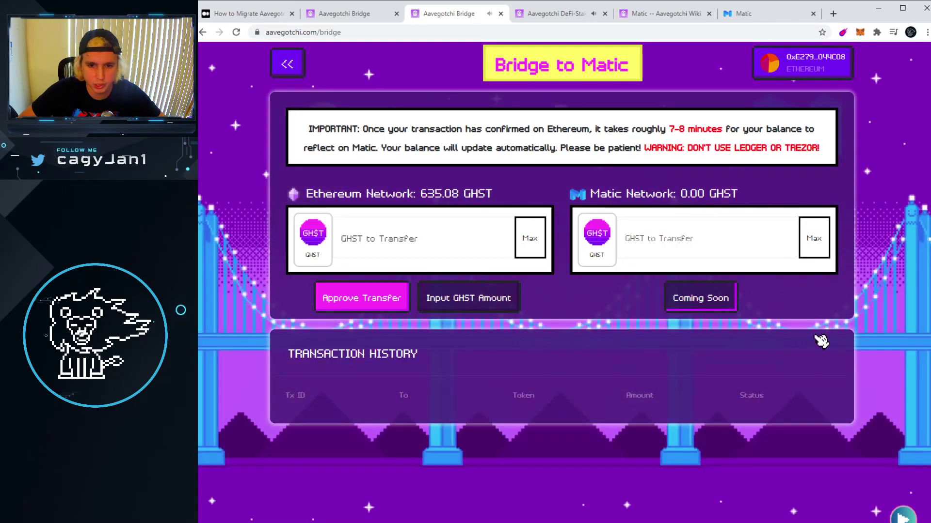
pyautogui.click(529, 242)
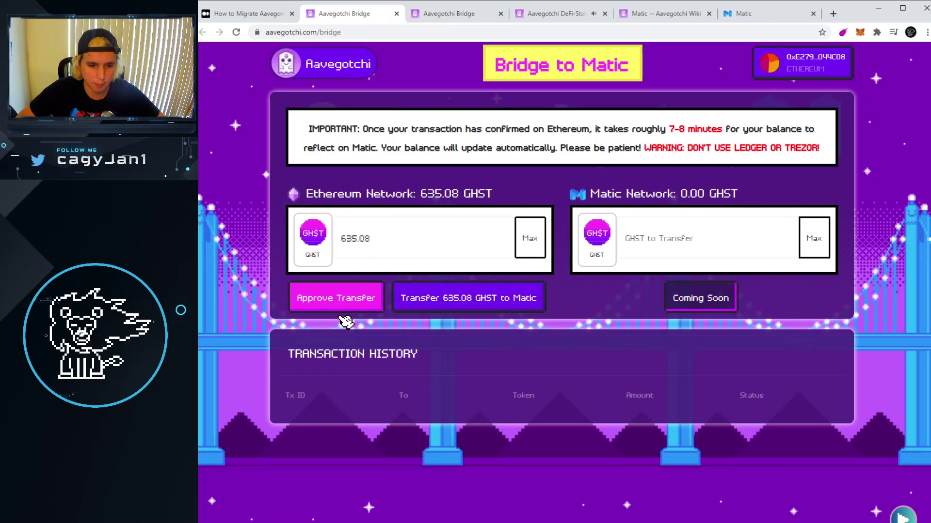
# Step: Approve and transfer the 635.08 GHST to Matic, confirming each transaction in MetaMask
pyautogui.click(449, 303)
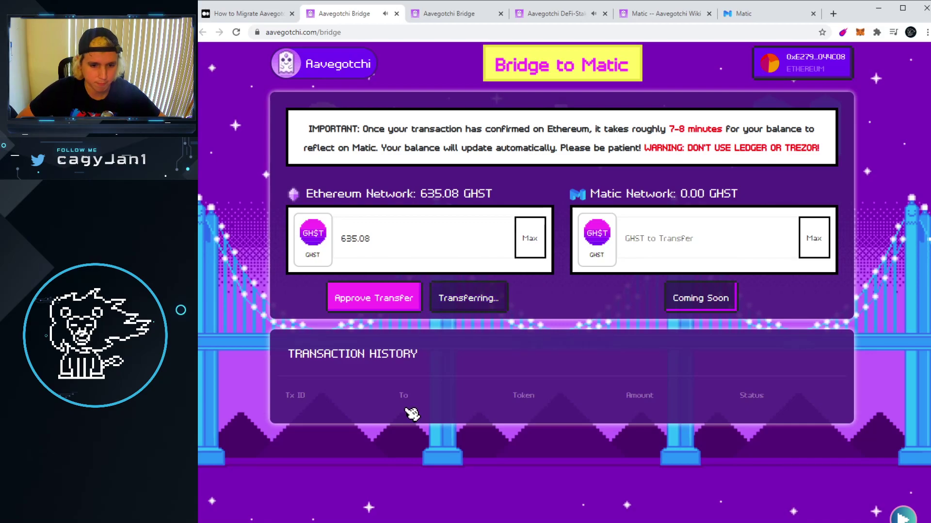
pyautogui.click(354, 297)
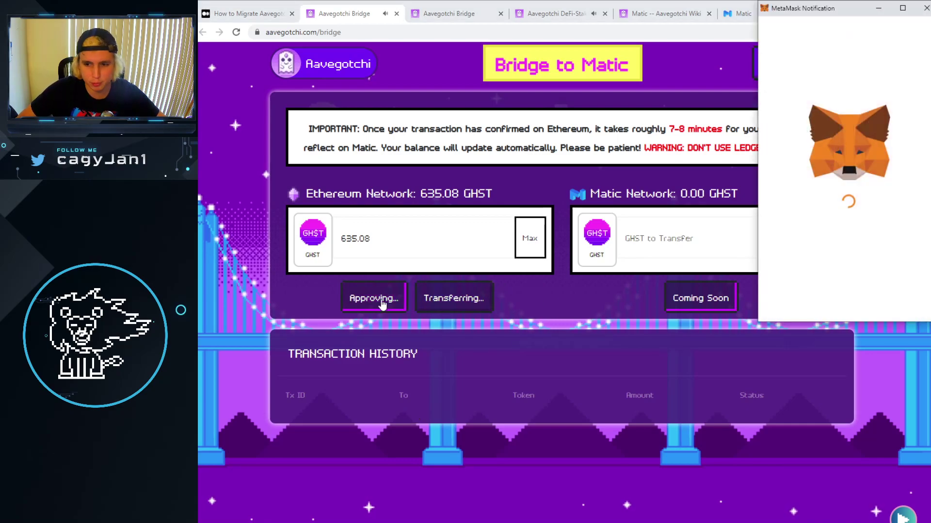
pyautogui.click(892, 315)
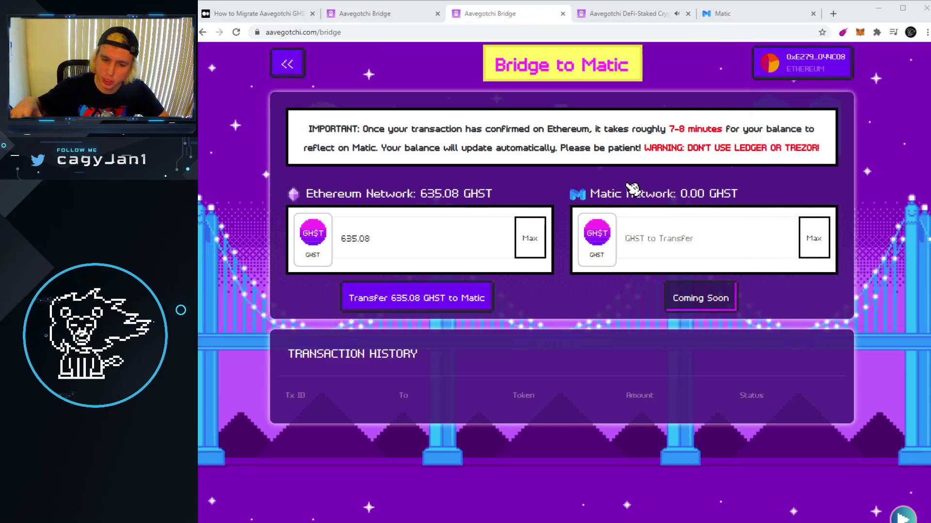
pyautogui.click(397, 298)
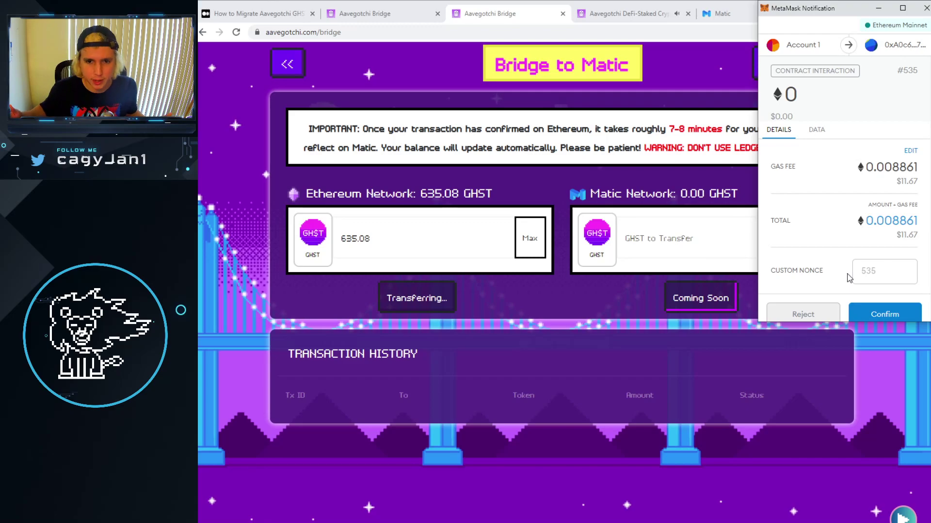
pyautogui.click(885, 315)
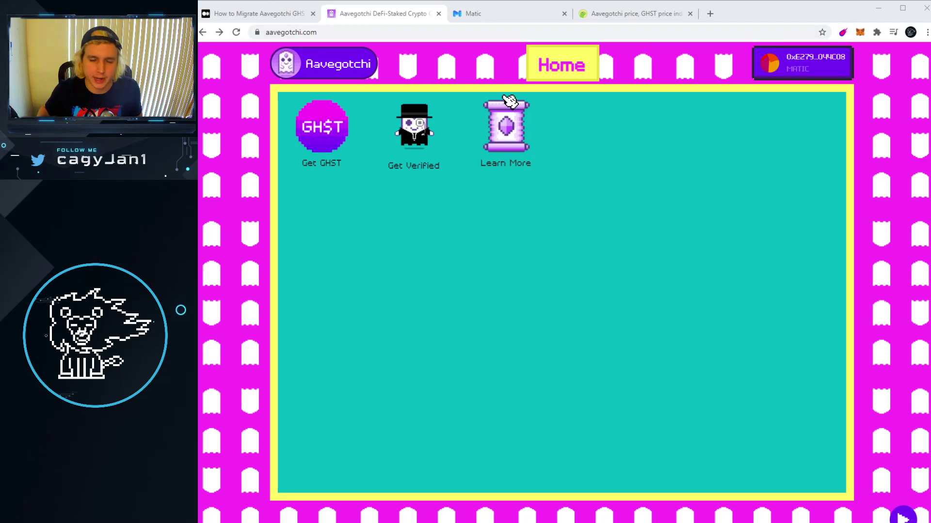
# Step: Log in to Matic Wallet by signing the MetaMask request, then view the 635.076 GHST balance
pyautogui.click(546, 15)
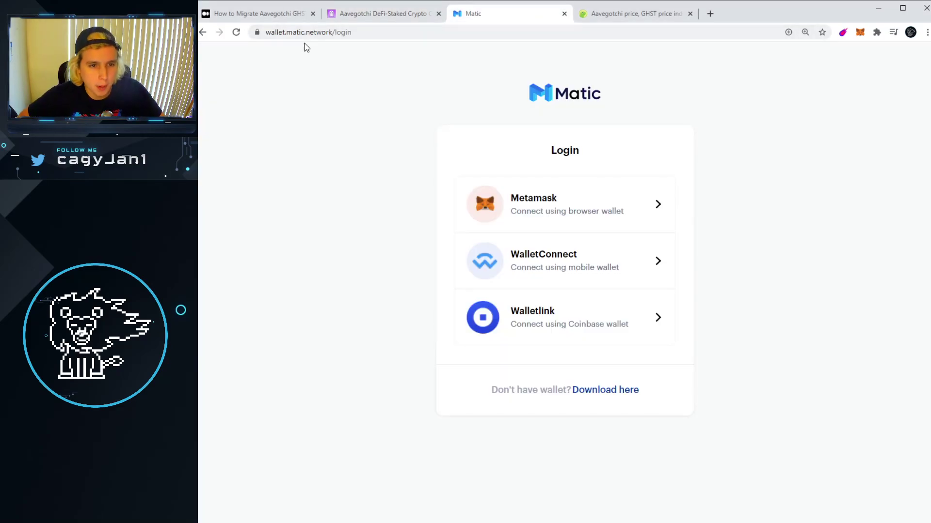
pyautogui.click(622, 212)
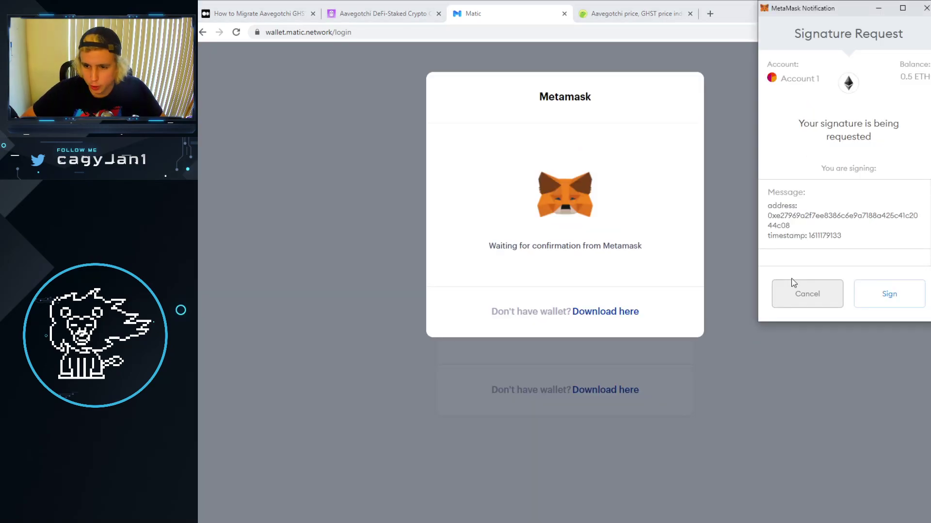
pyautogui.click(886, 300)
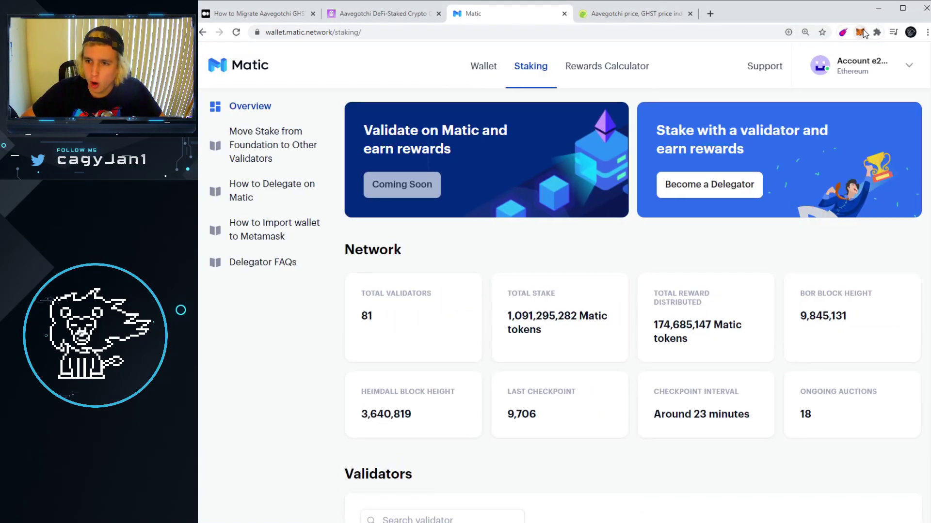
pyautogui.click(860, 32)
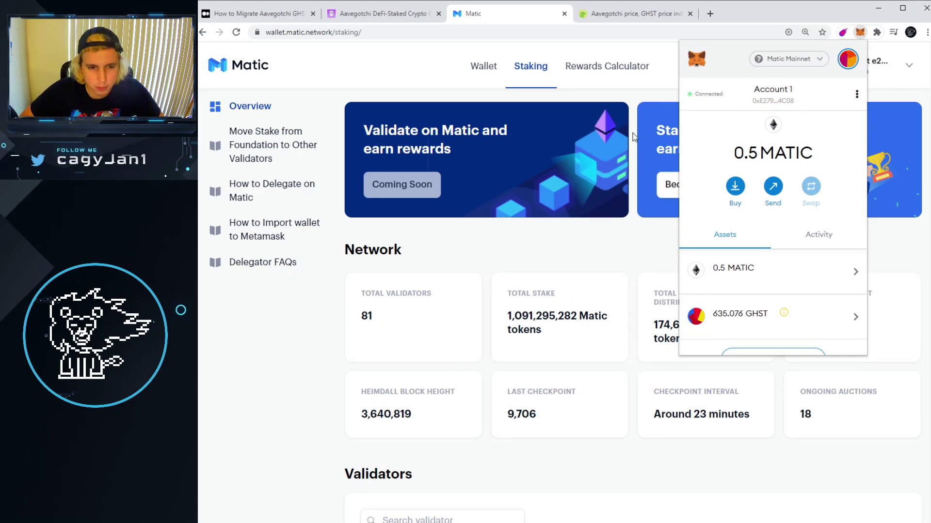
# Step: Open MetaMask's Custom RPC form from the network list and scroll through its fields
pyautogui.click(596, 253)
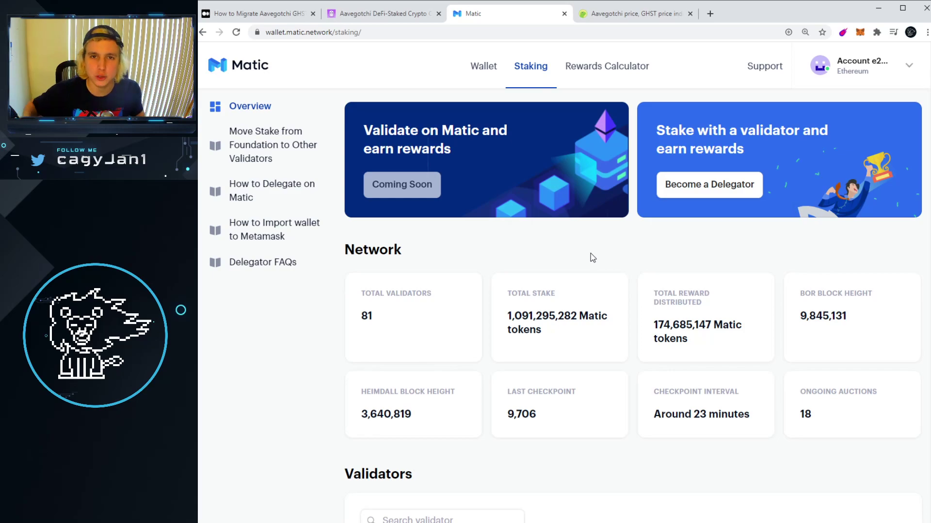
pyautogui.click(860, 32)
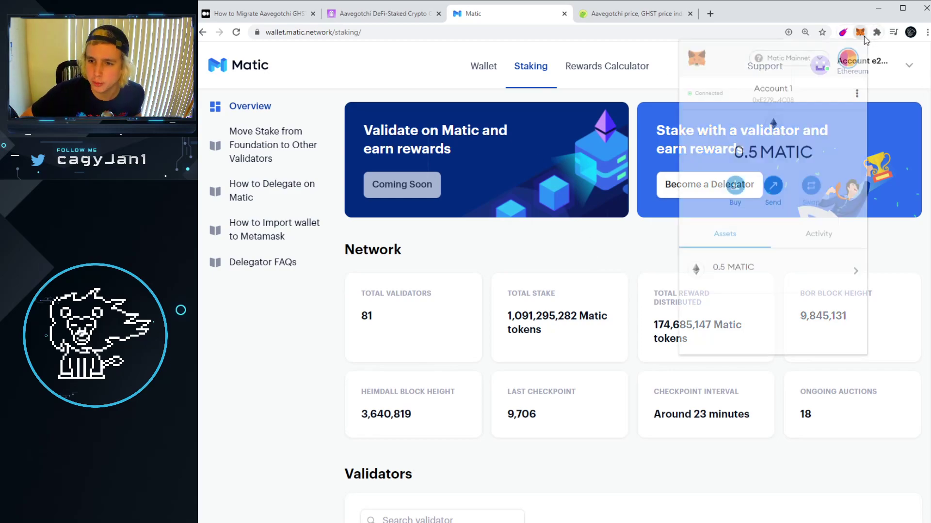
pyautogui.click(818, 60)
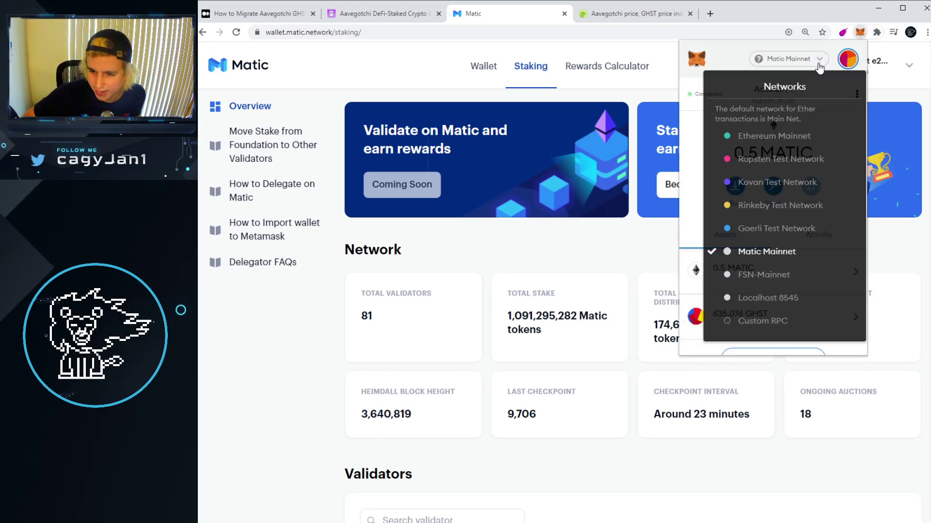
pyautogui.click(792, 326)
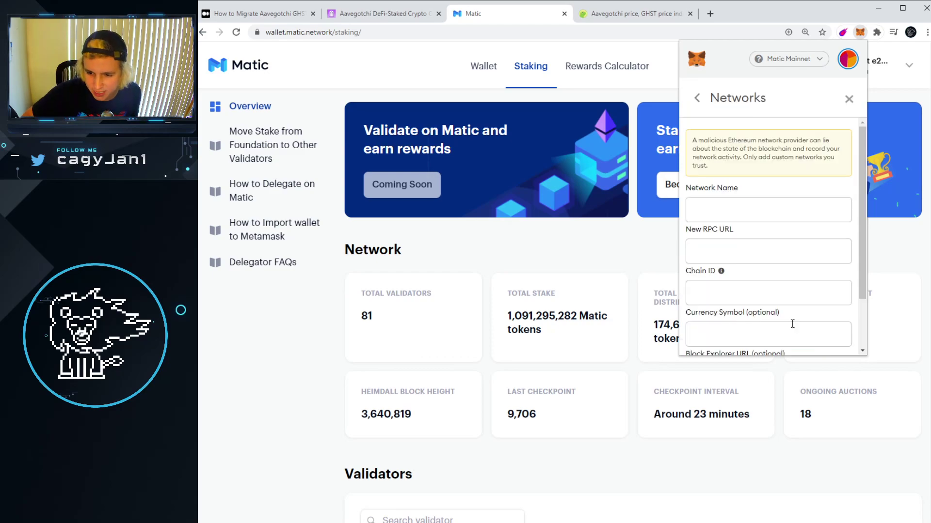
pyautogui.scroll(-1, 814, 279)
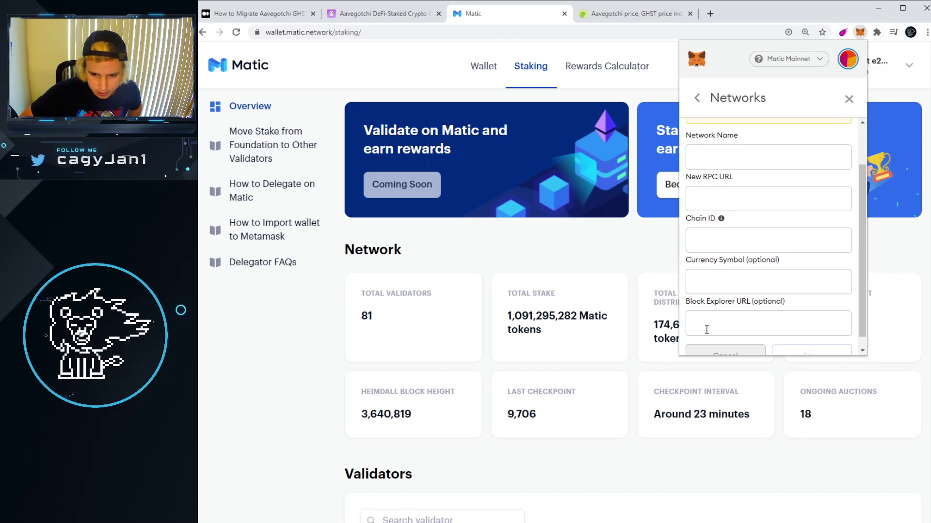
pyautogui.click(241, 17)
# Step: Compare the guide's Matic Mainnet settings (Chain ID 137, symbol MATIC) with MetaMask's Custom RPC form
pyautogui.scroll(-15, 551, 366)
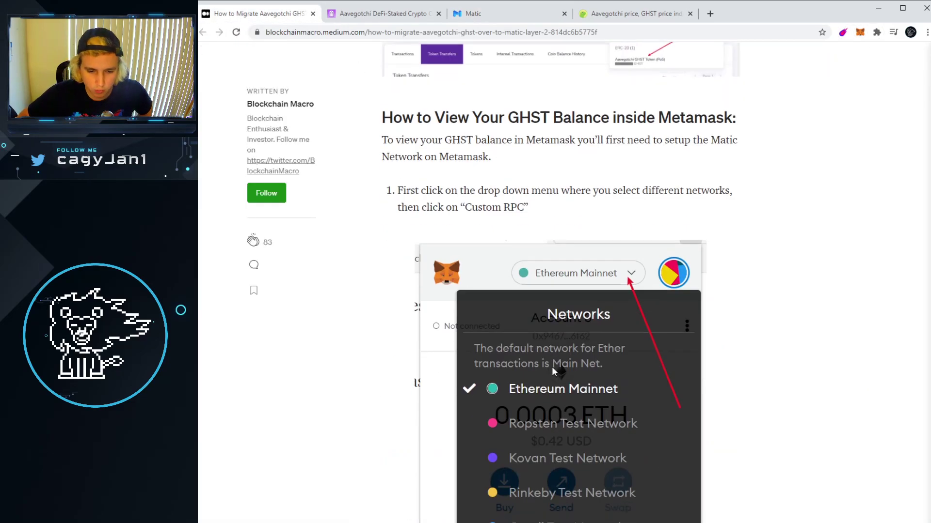
pyautogui.scroll(4, 560, 367)
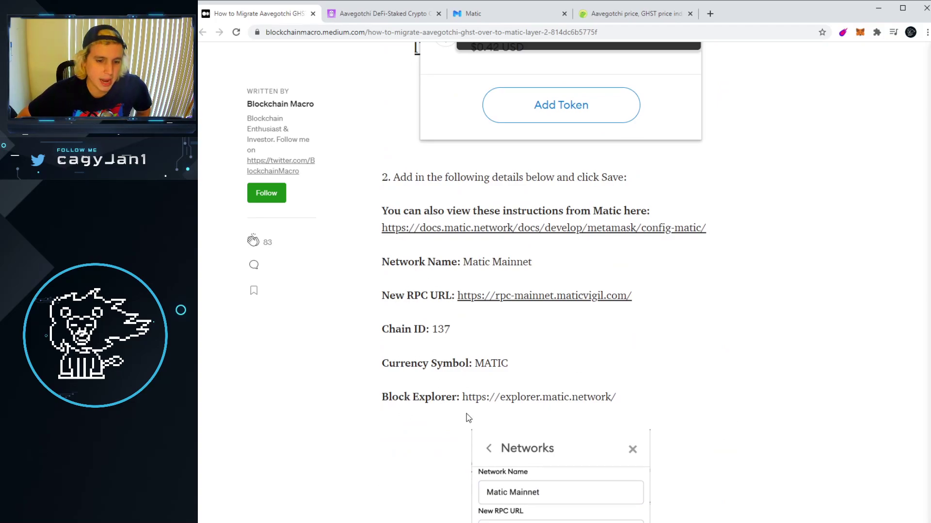
pyautogui.click(861, 33)
pyautogui.click(809, 60)
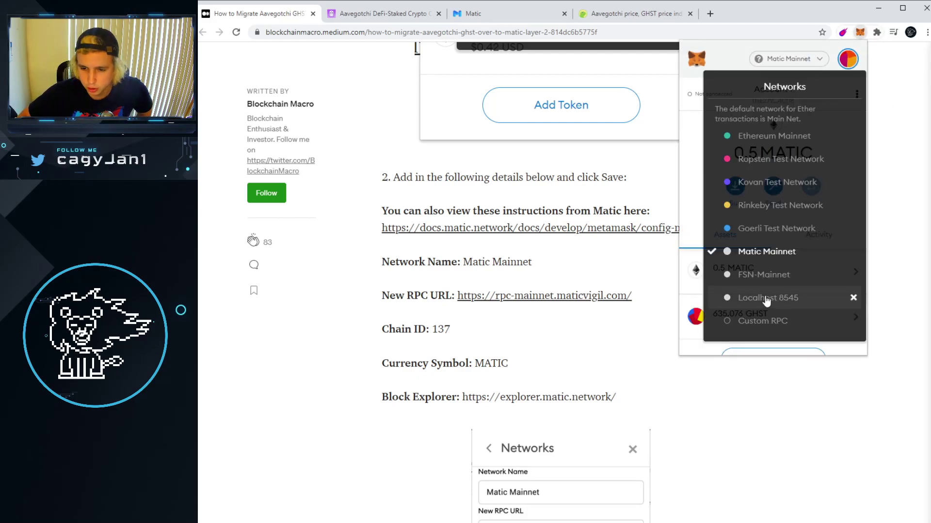
pyautogui.click(758, 328)
pyautogui.scroll(-2, 775, 262)
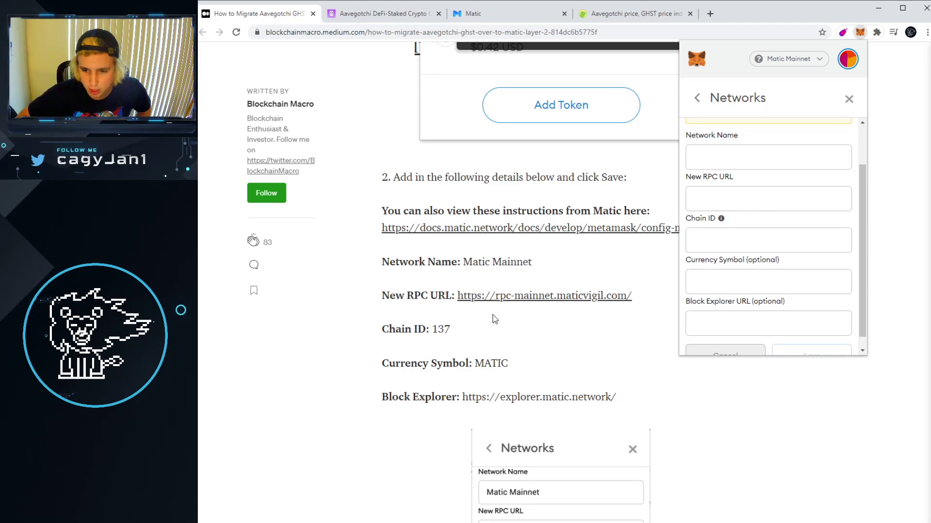
pyautogui.scroll(-1, 781, 280)
pyautogui.click(789, 59)
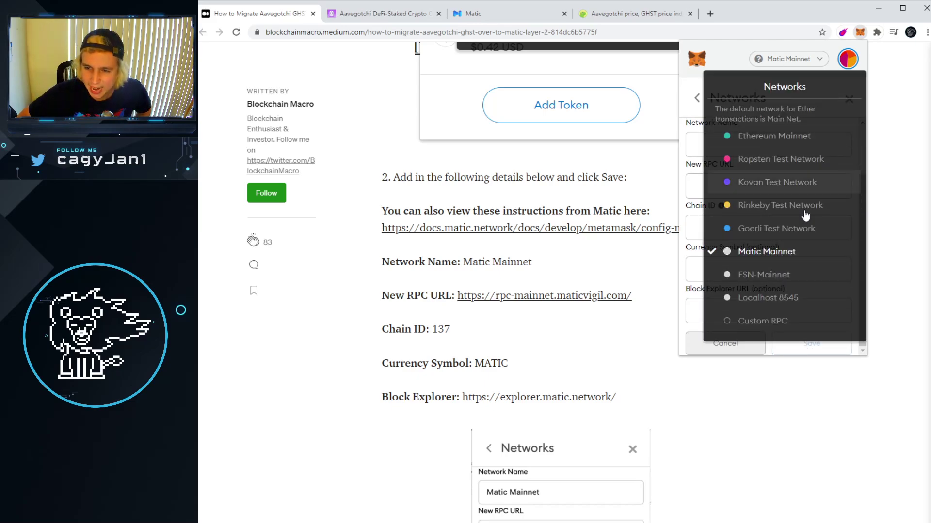
pyautogui.click(466, 13)
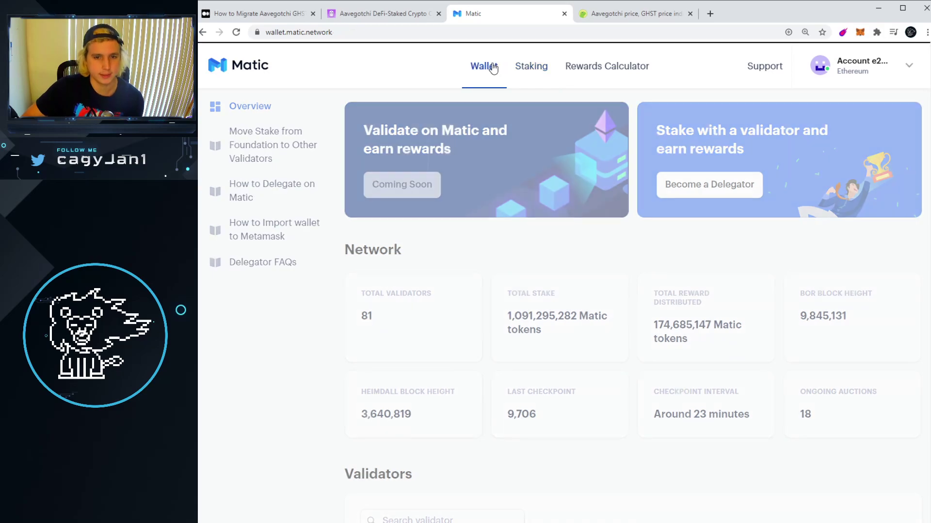
# Step: Open the Wallet tab, dismiss the Plasma - PoS Bridge popup, and show the Matic balance with 635.076 GHST
pyautogui.click(492, 67)
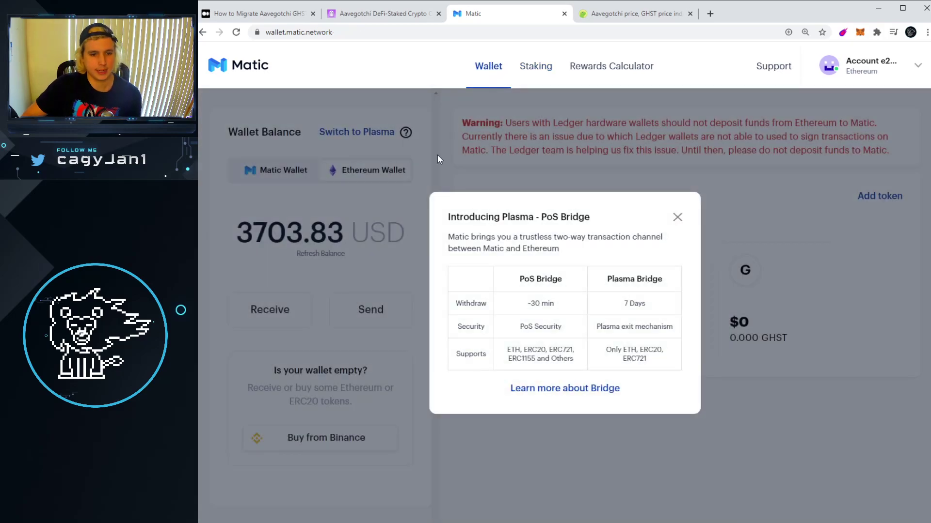
pyautogui.click(676, 218)
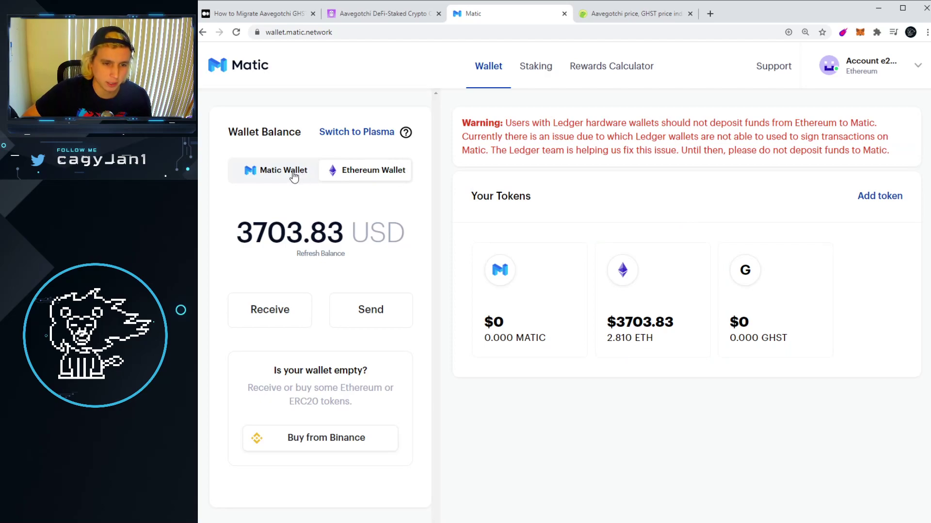
pyautogui.click(293, 175)
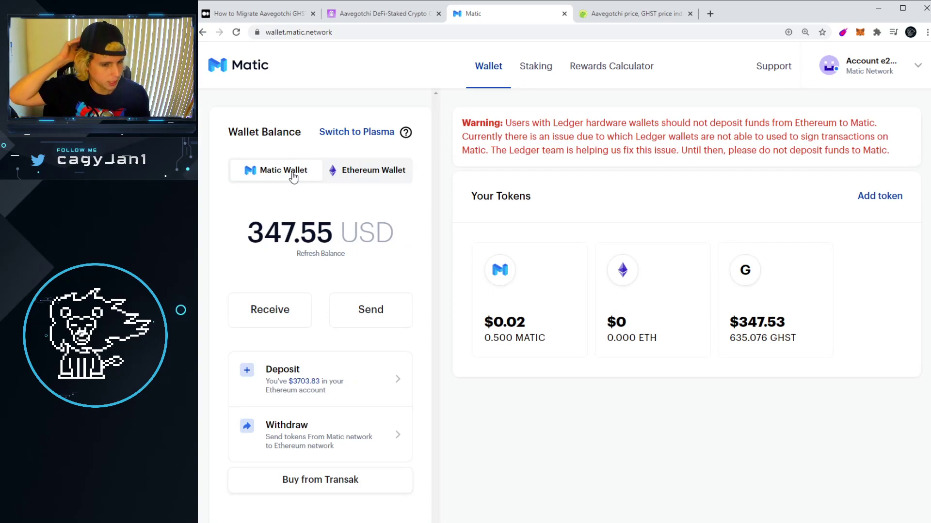
pyautogui.moveTo(737, 287)
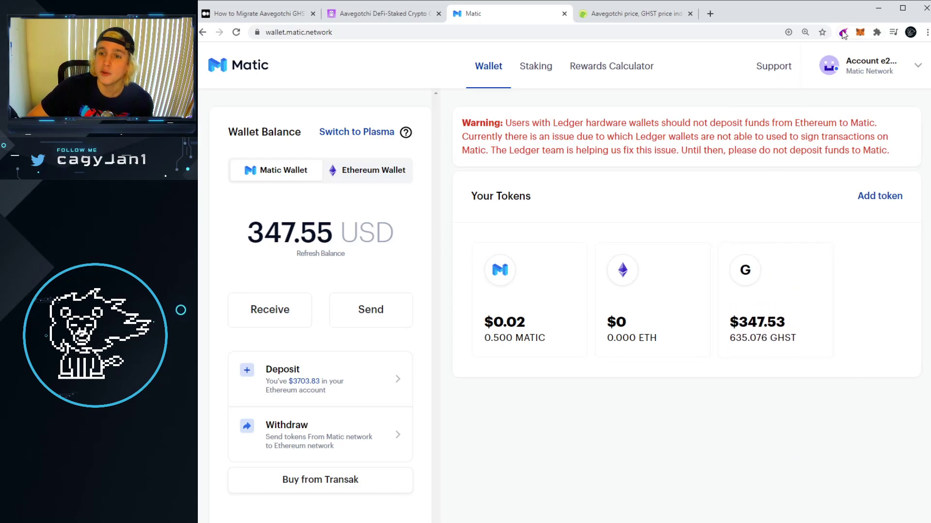
# Step: Confirm 635.076 GHST and 0.5 MATIC in MetaMask's assets, then return to the Medium article
pyautogui.click(861, 33)
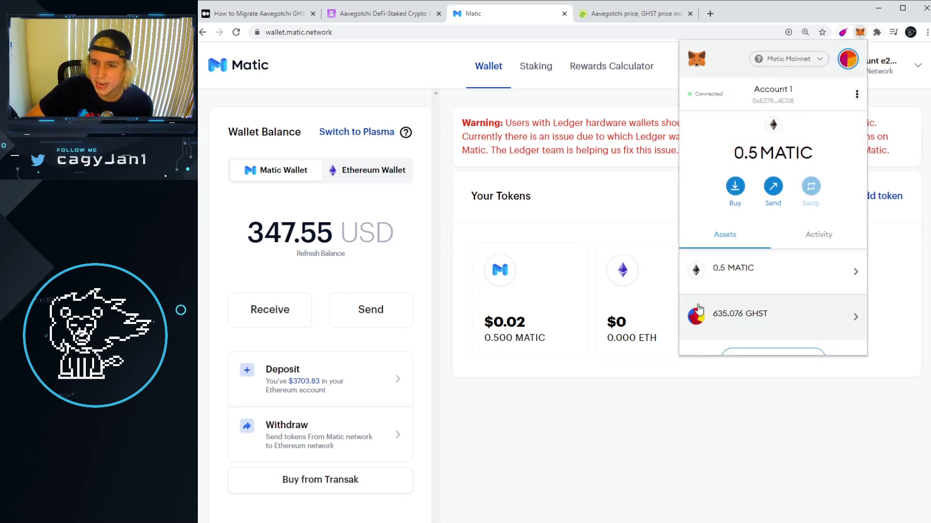
pyautogui.scroll(-1, 722, 324)
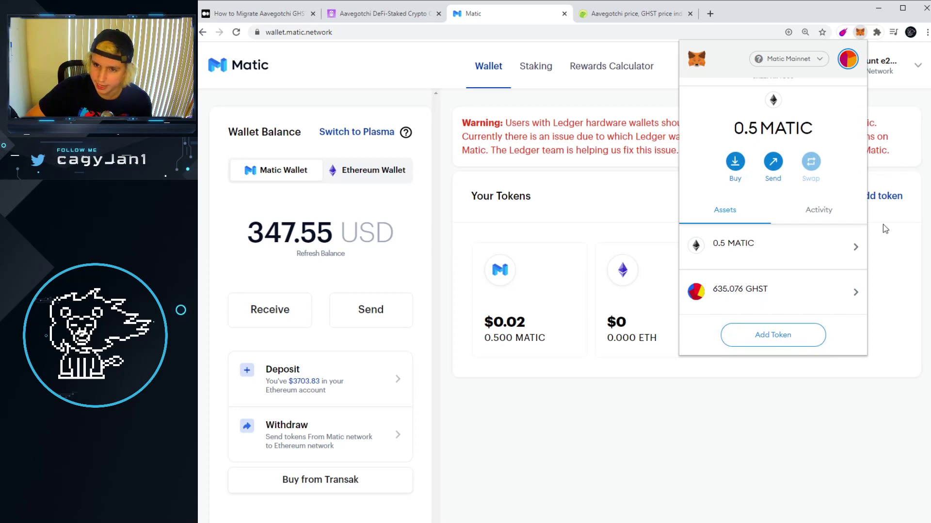
pyautogui.click(778, 338)
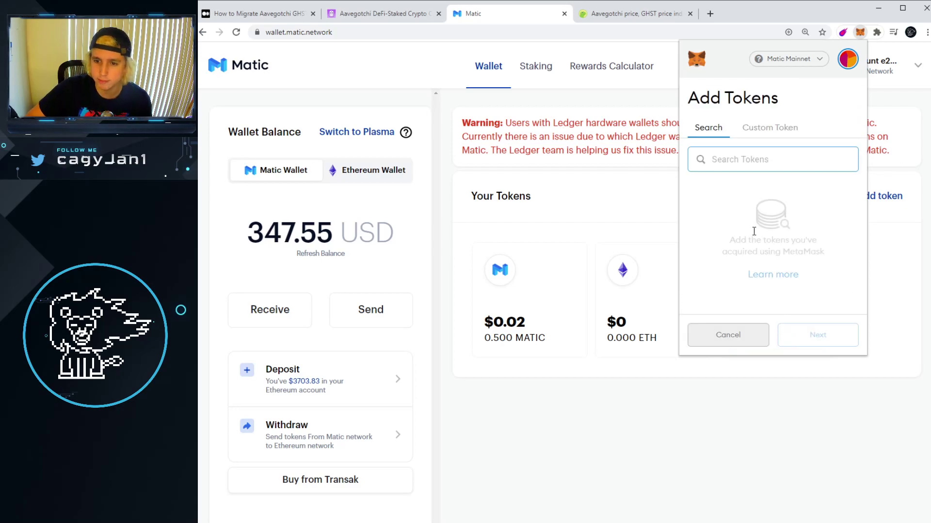
pyautogui.click(266, 15)
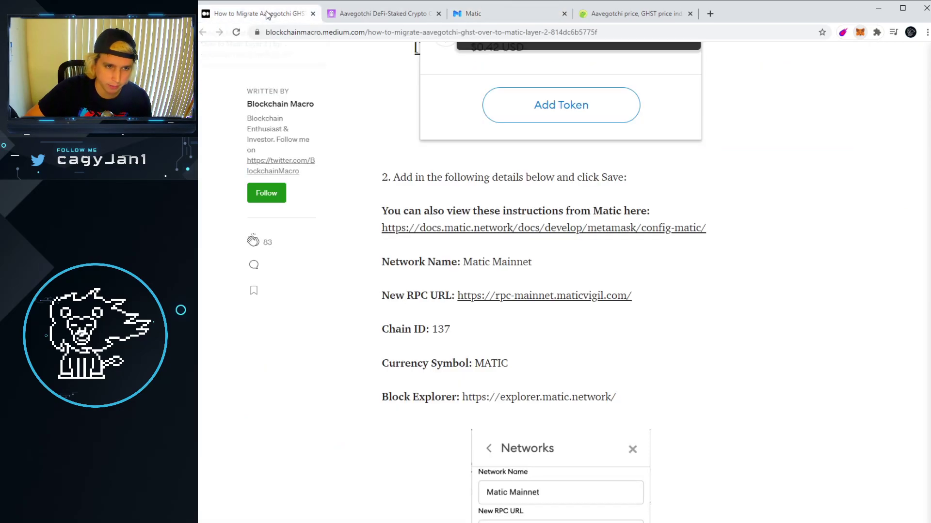
# Step: Open the explorer.matic.network link in the 'How to View Your GHST Balance on Matic' section
pyautogui.scroll(-8, 501, 307)
pyautogui.scroll(15, 556, 356)
pyautogui.scroll(1, 557, 361)
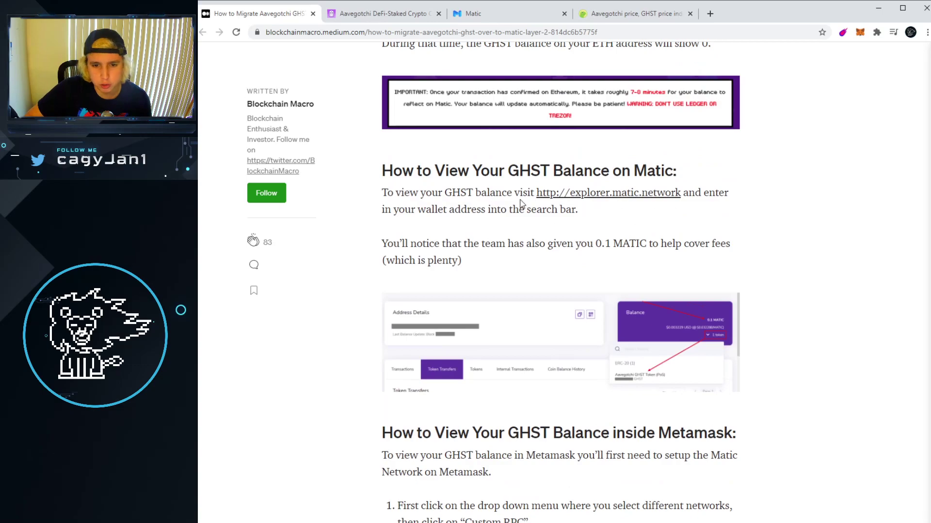
pyautogui.click(637, 194)
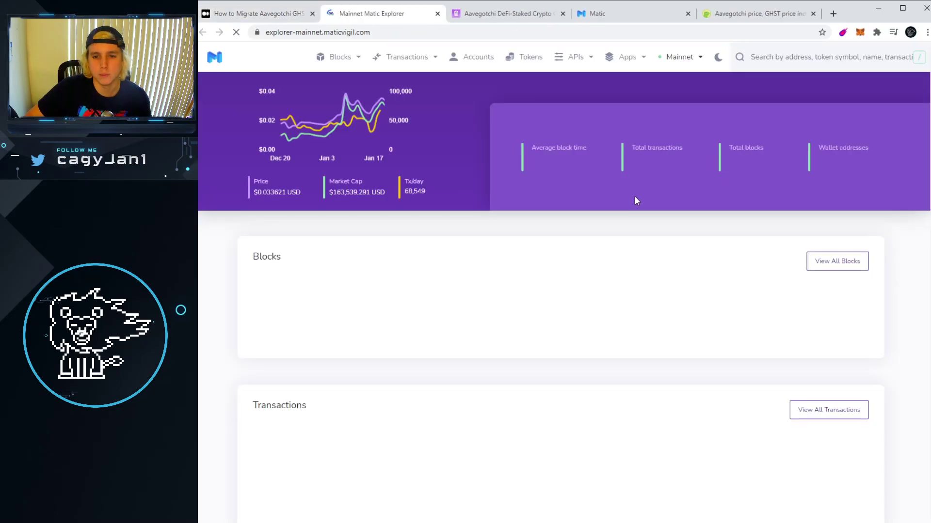
# Step: Look up the MetaMask account's wallet address in the Matic Explorer search
pyautogui.click(859, 32)
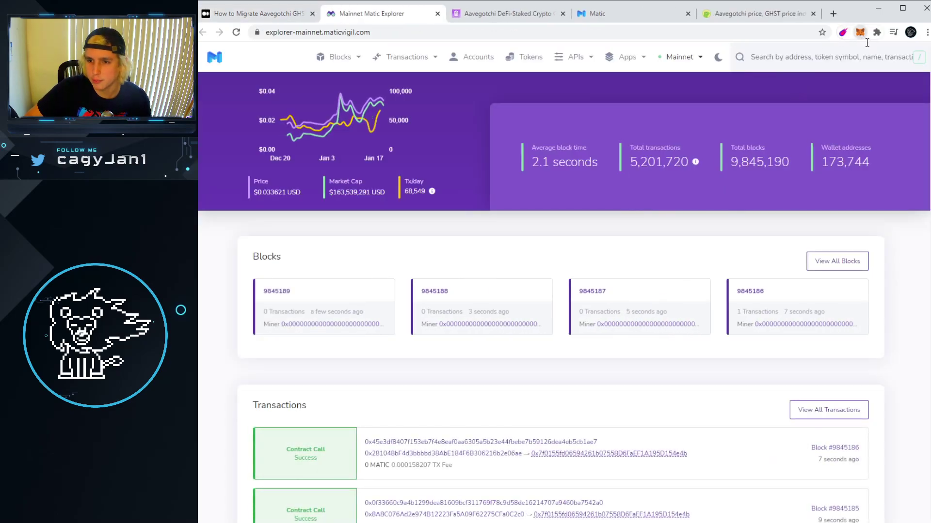
pyautogui.click(772, 90)
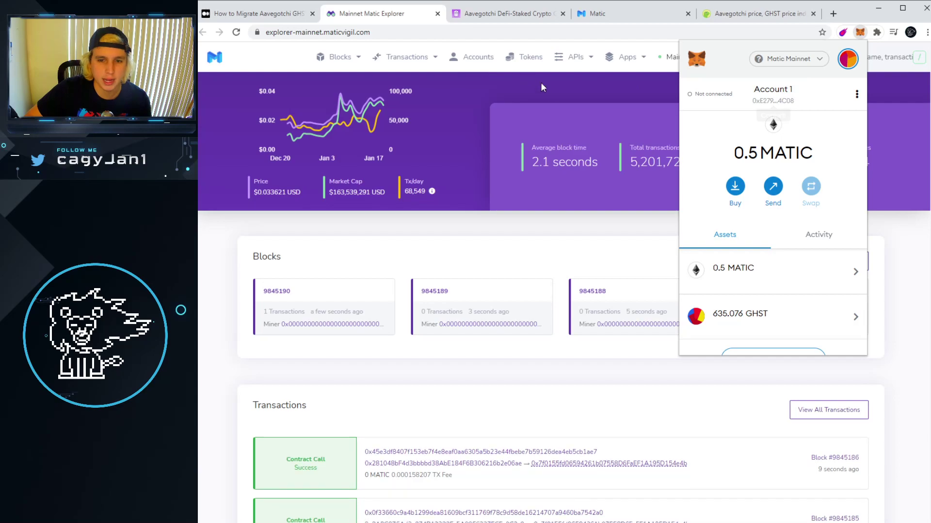
pyautogui.press('Escape')
pyautogui.rightClick(801, 57)
pyautogui.click(819, 130)
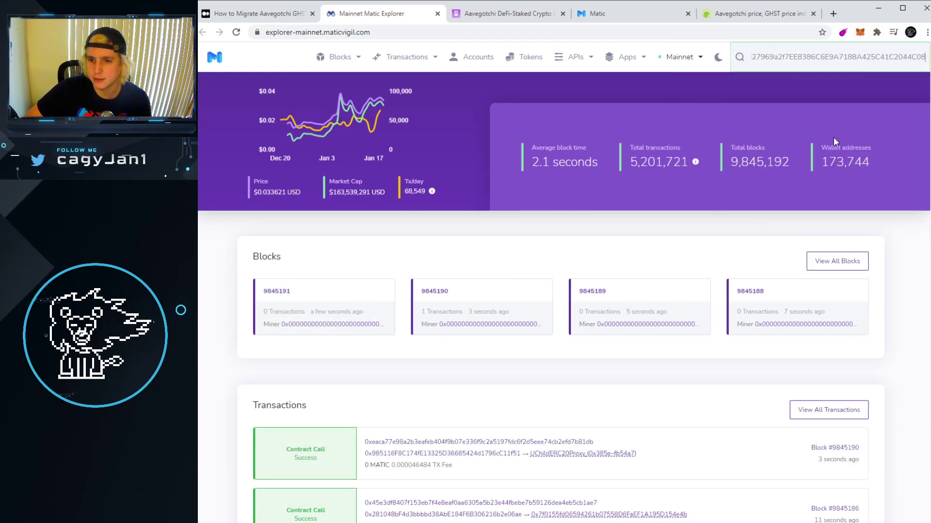
pyautogui.press('Return')
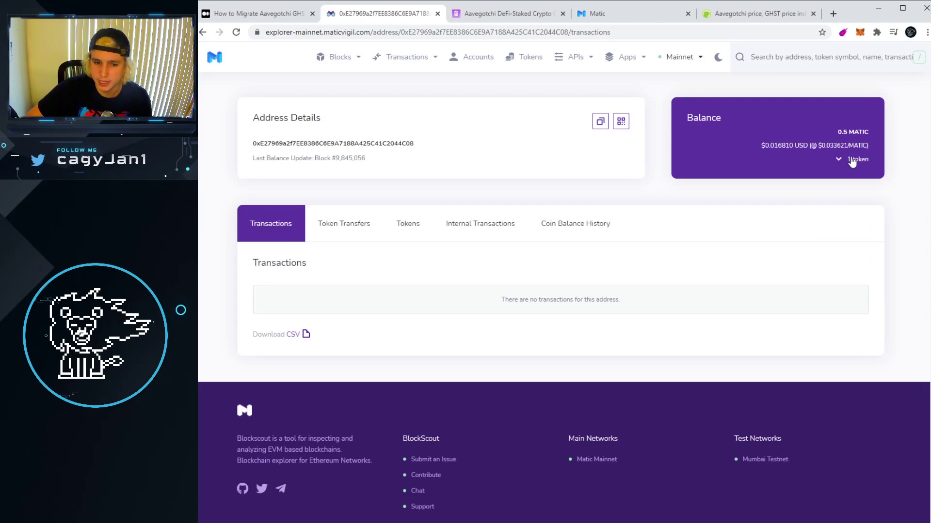
# Step: Open the Aavegotchi GHST Token (PoS) page from the address's tokens and copy its contract address
pyautogui.click(852, 162)
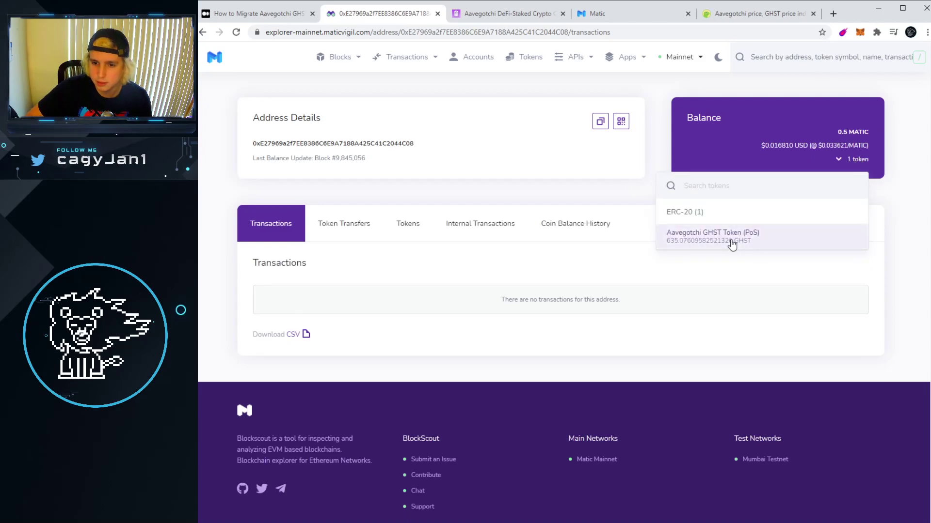
pyautogui.click(732, 245)
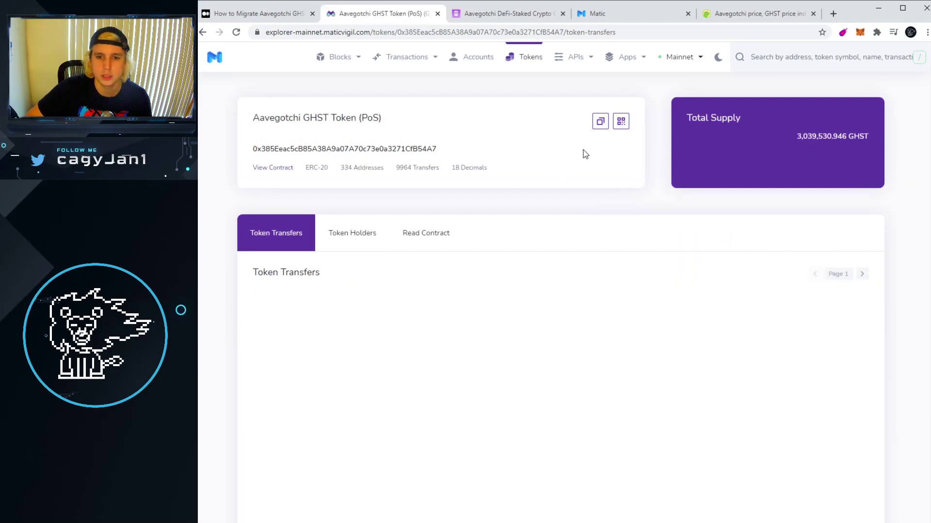
pyautogui.click(599, 127)
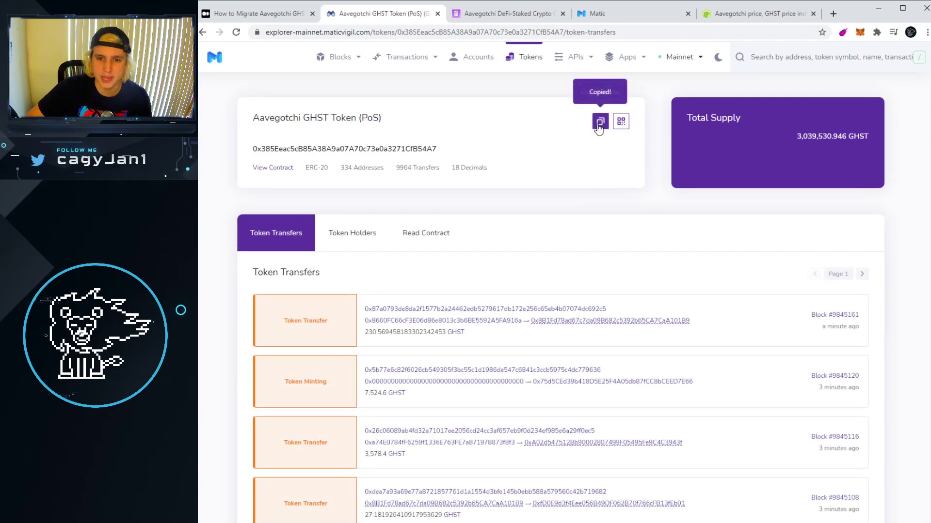
pyautogui.click(859, 32)
pyautogui.scroll(-1, 776, 310)
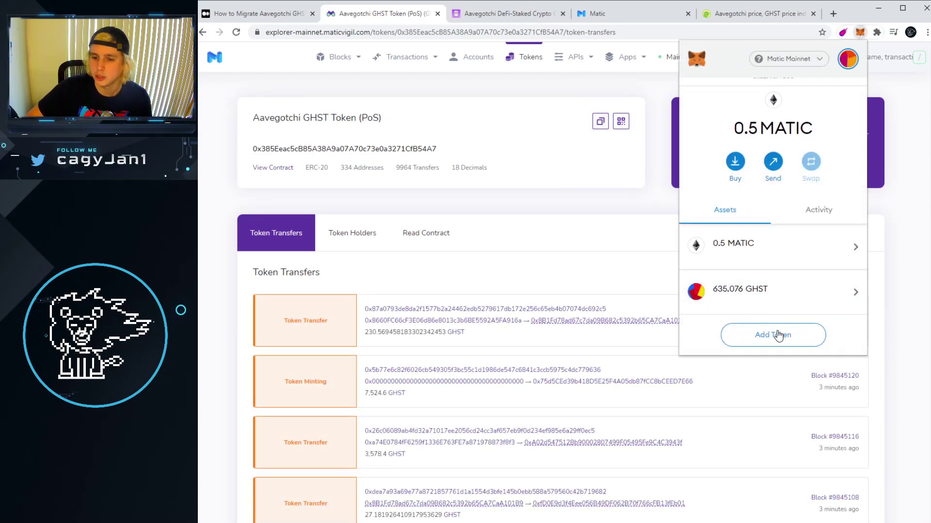
pyautogui.click(776, 335)
pyautogui.click(753, 139)
pyautogui.rightClick(759, 173)
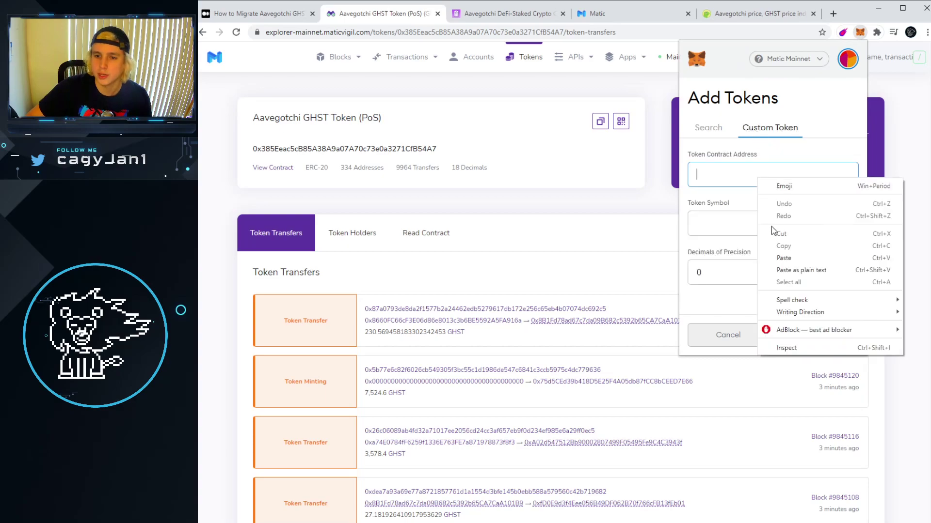
pyautogui.click(790, 265)
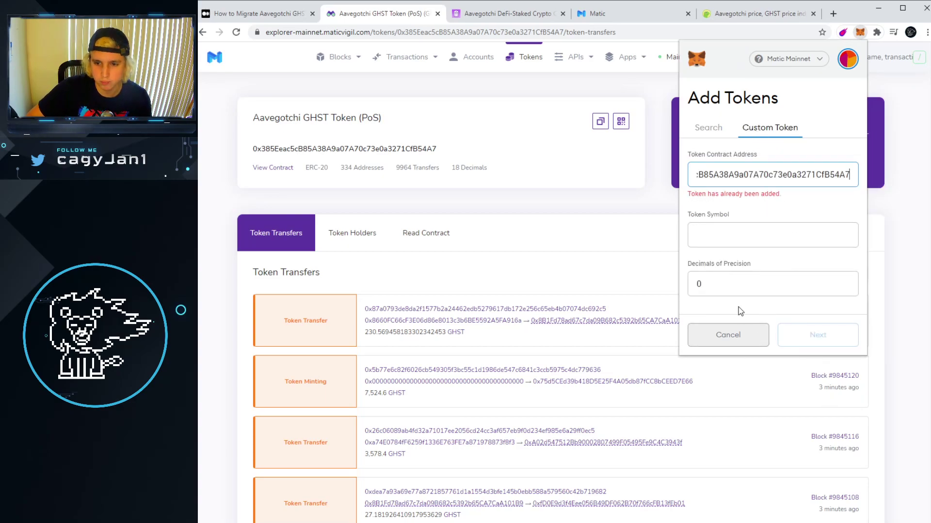
pyautogui.click(737, 335)
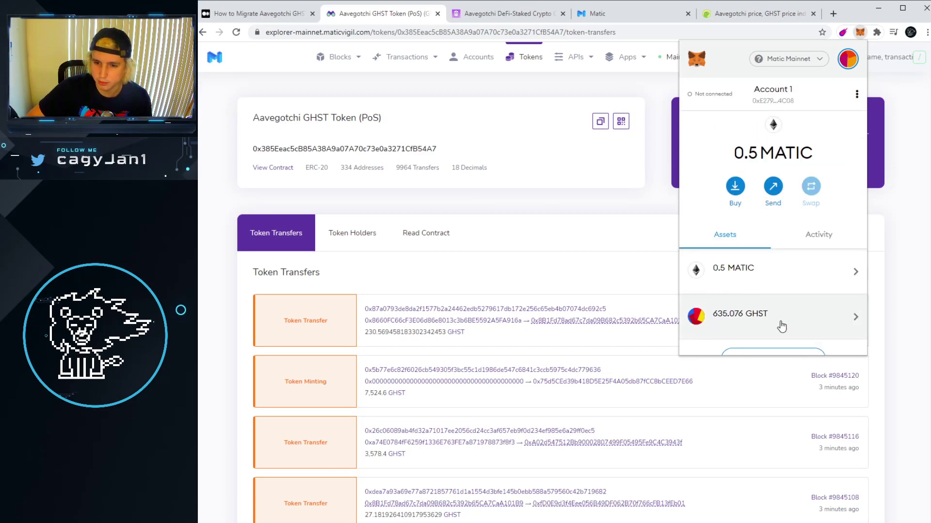
pyautogui.scroll(-1, 785, 315)
pyautogui.scroll(1, 800, 291)
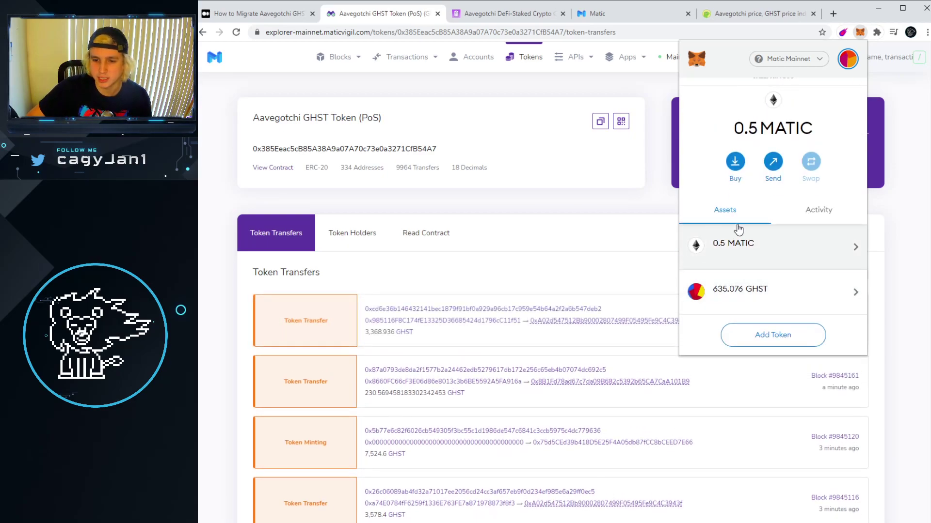
pyautogui.hotkey('alt', 'Tab')
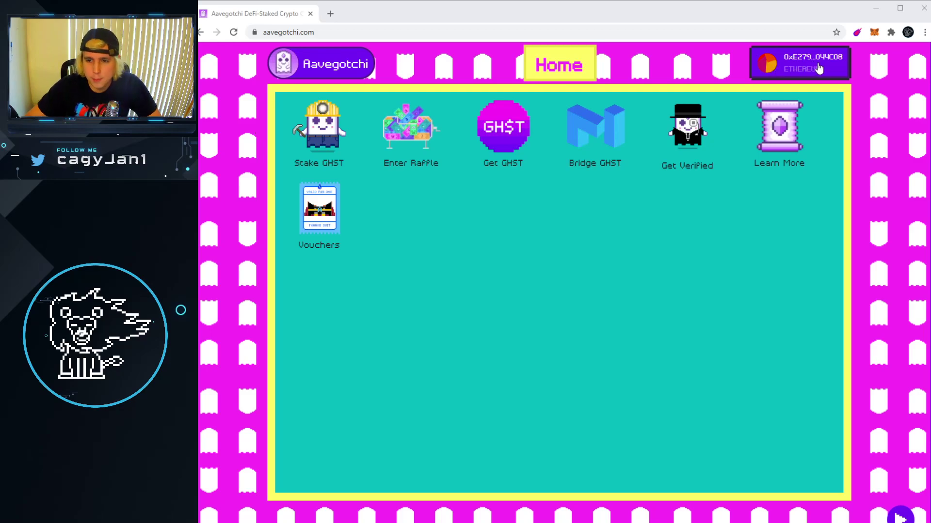
# Step: Switch MetaMask to Matic Mainnet and reload the Aavegotchi home page
pyautogui.click(875, 33)
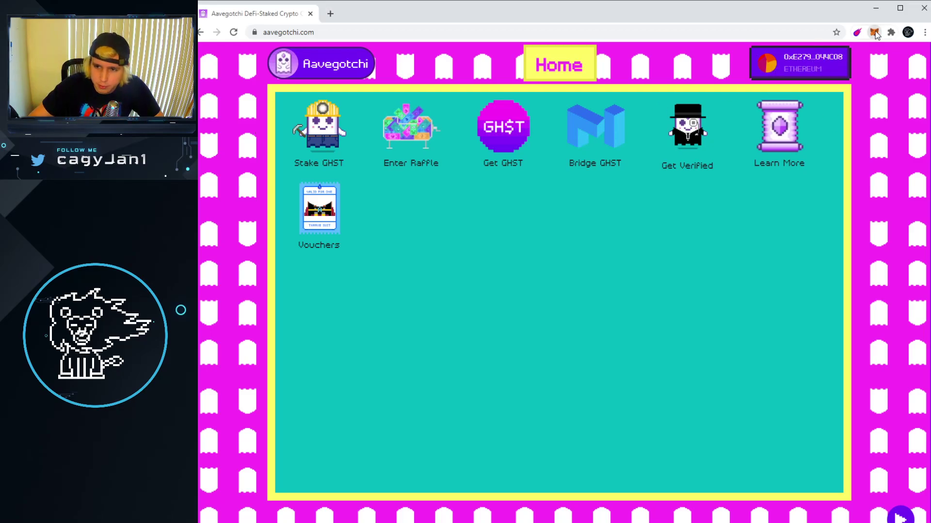
pyautogui.click(829, 59)
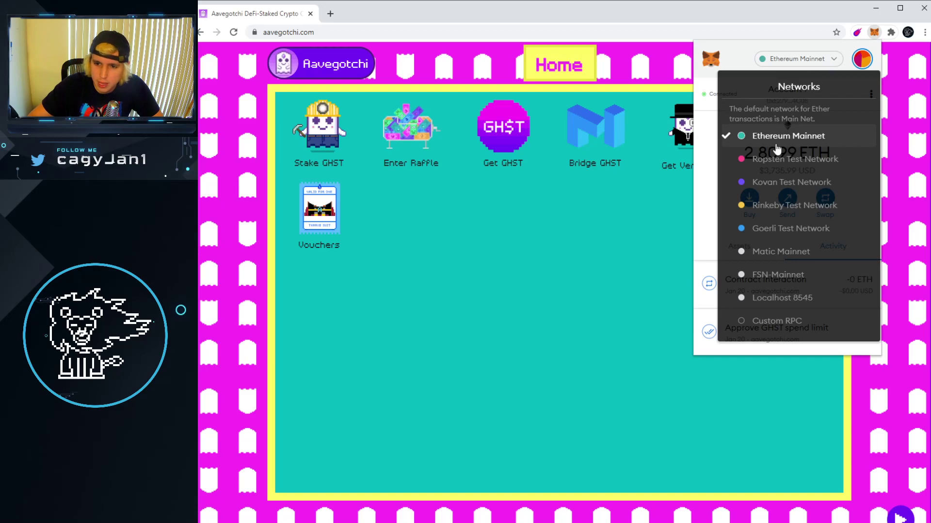
pyautogui.click(777, 262)
pyautogui.click(579, 242)
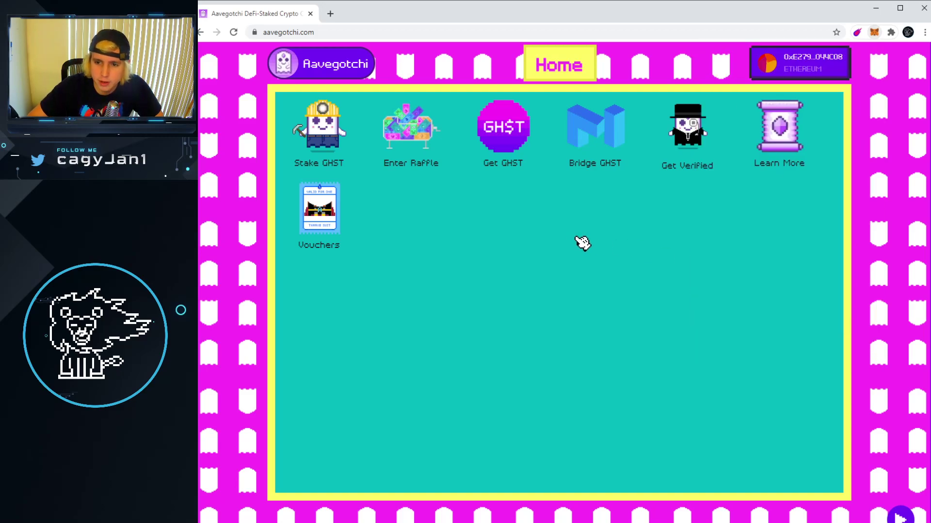
pyautogui.click(234, 32)
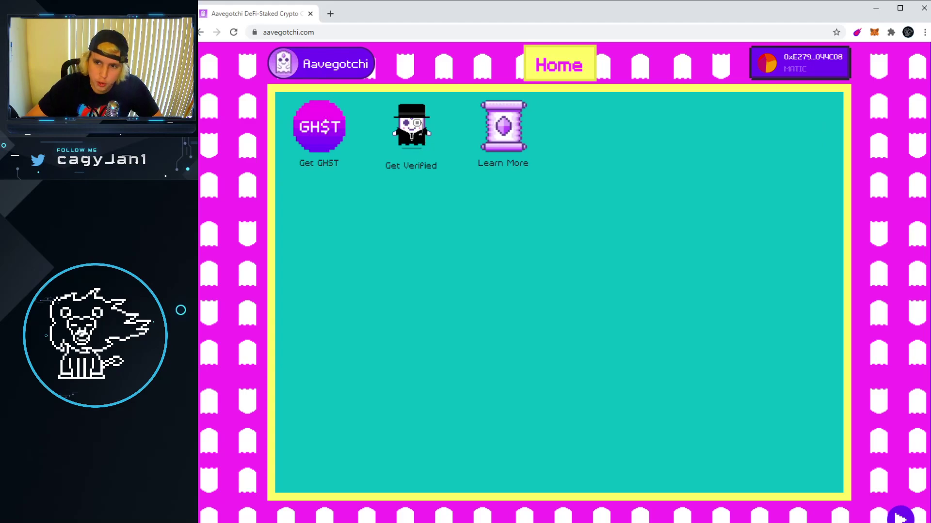
# Step: Switch MetaMask back to Ethereum Mainnet, reload, and open the Stake GHST page
pyautogui.click(875, 33)
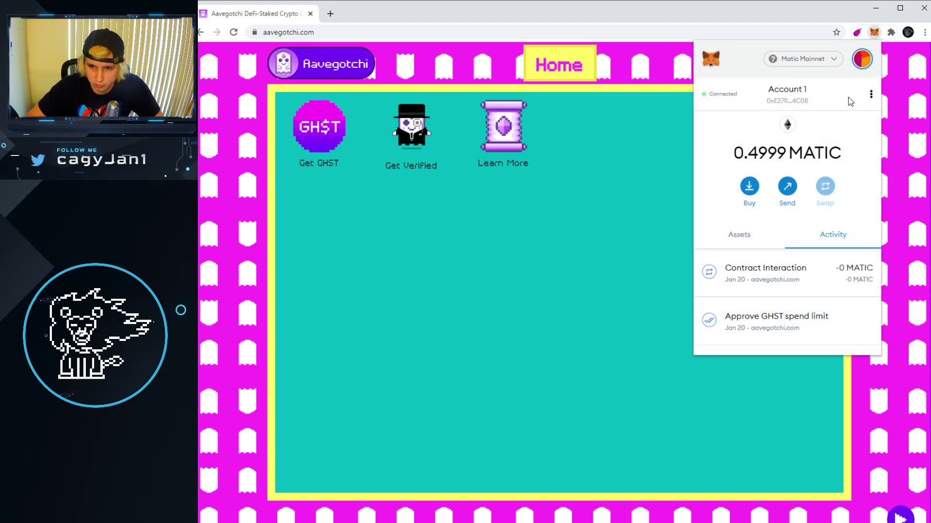
pyautogui.click(829, 59)
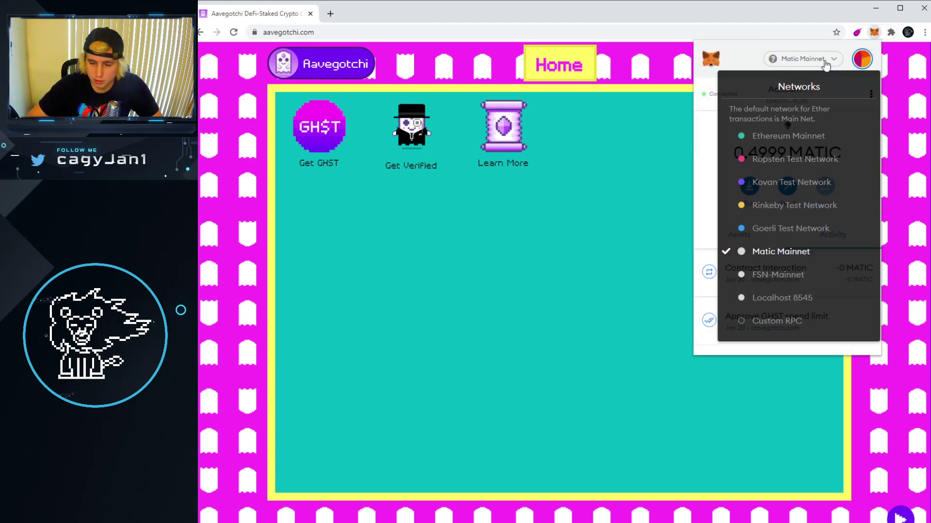
pyautogui.click(798, 136)
pyautogui.click(605, 258)
pyautogui.click(234, 30)
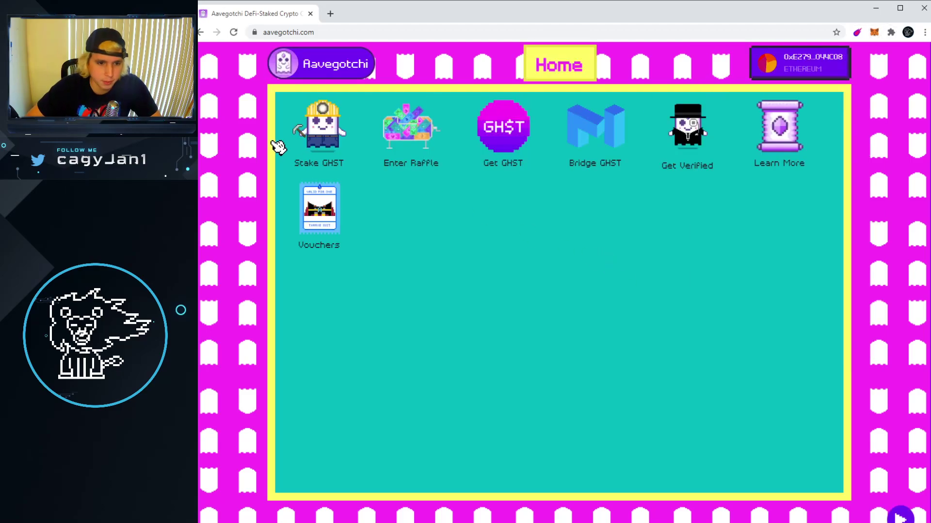
pyautogui.click(329, 145)
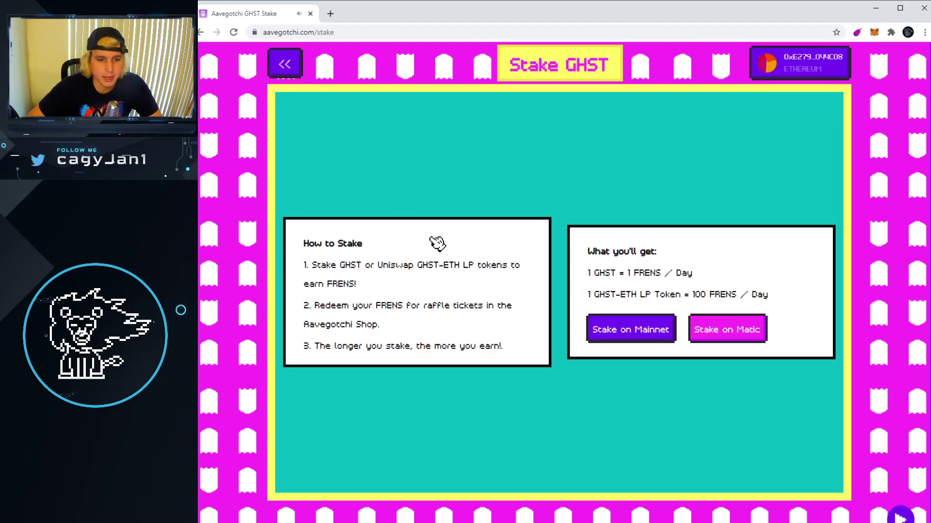
# Step: Open Stake on Matic, switch MetaMask to Matic Mainnet, then reload the page to connect
pyautogui.click(734, 334)
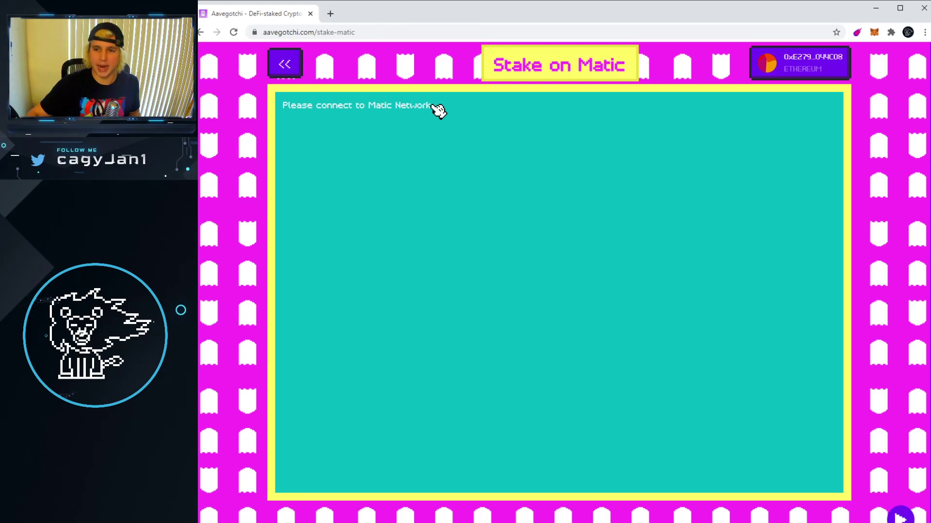
pyautogui.click(874, 32)
pyautogui.click(825, 67)
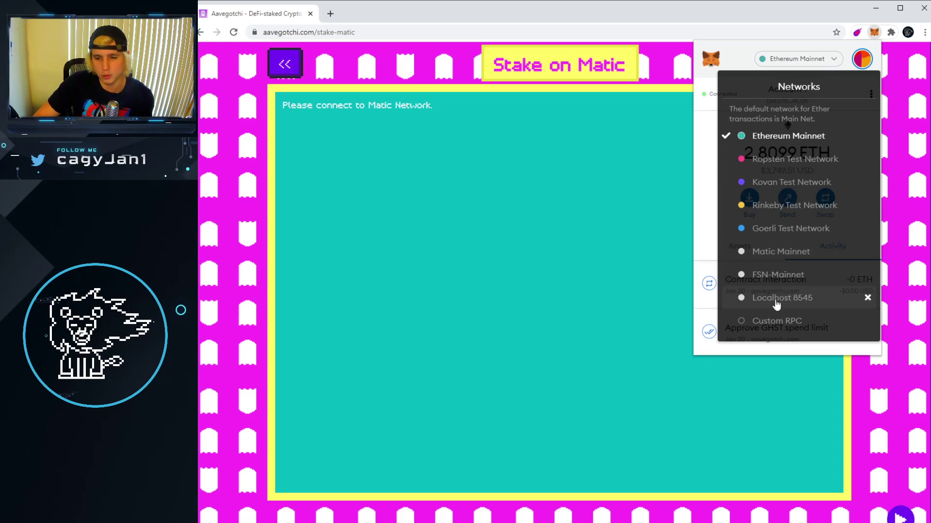
pyautogui.click(808, 253)
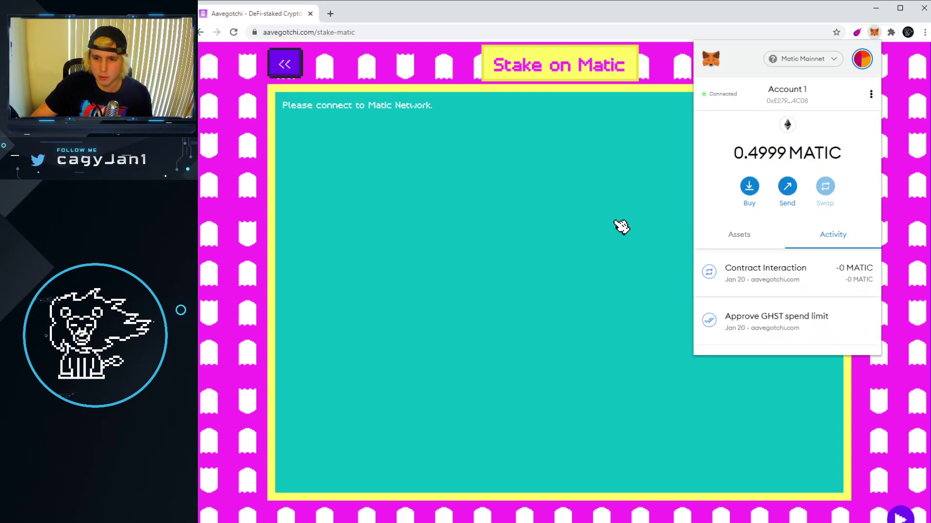
pyautogui.click(620, 225)
pyautogui.click(233, 32)
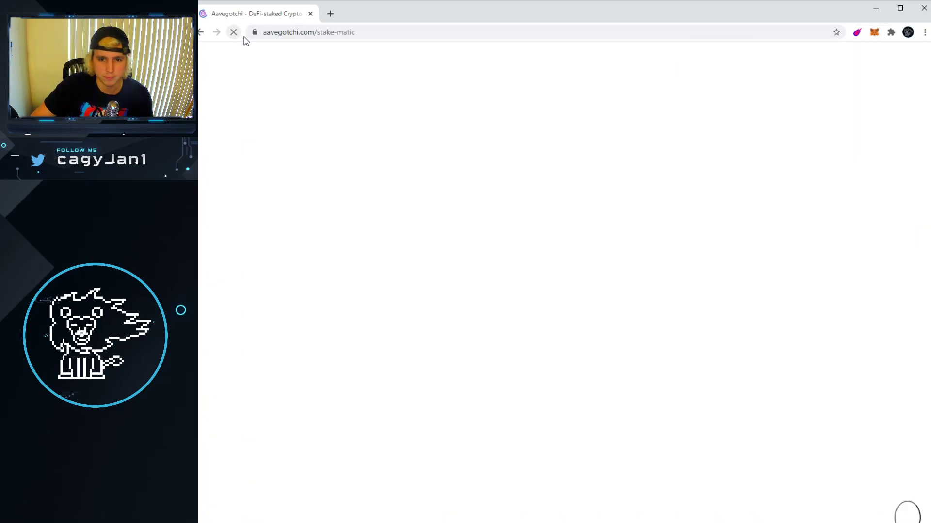